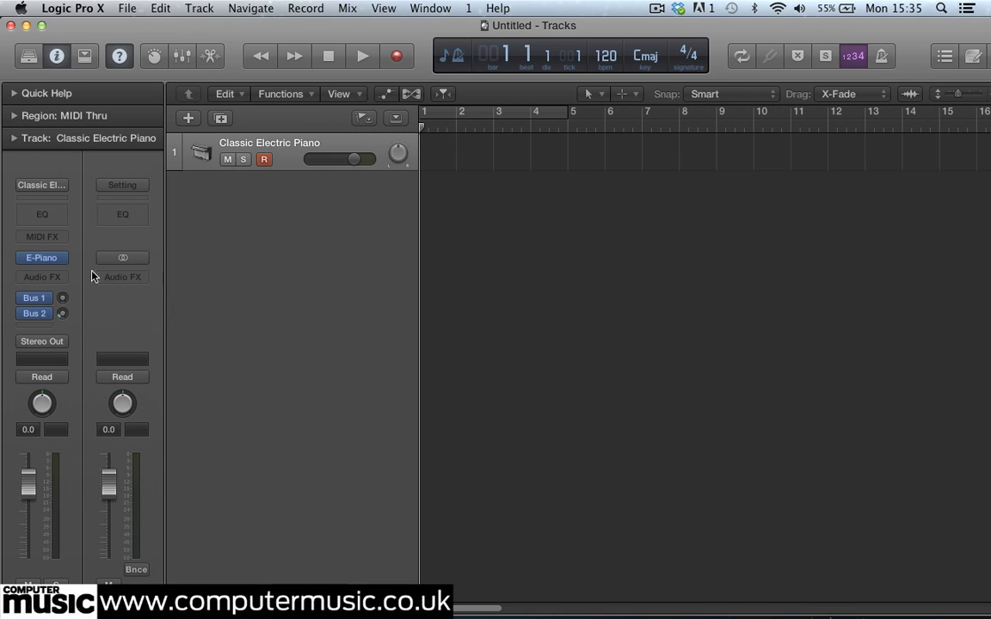
Step: Replace the E-Piano instrument with Retro Synth (Stereo), showing its Factory Default patch
click(60, 258)
mouse_move(68, 270)
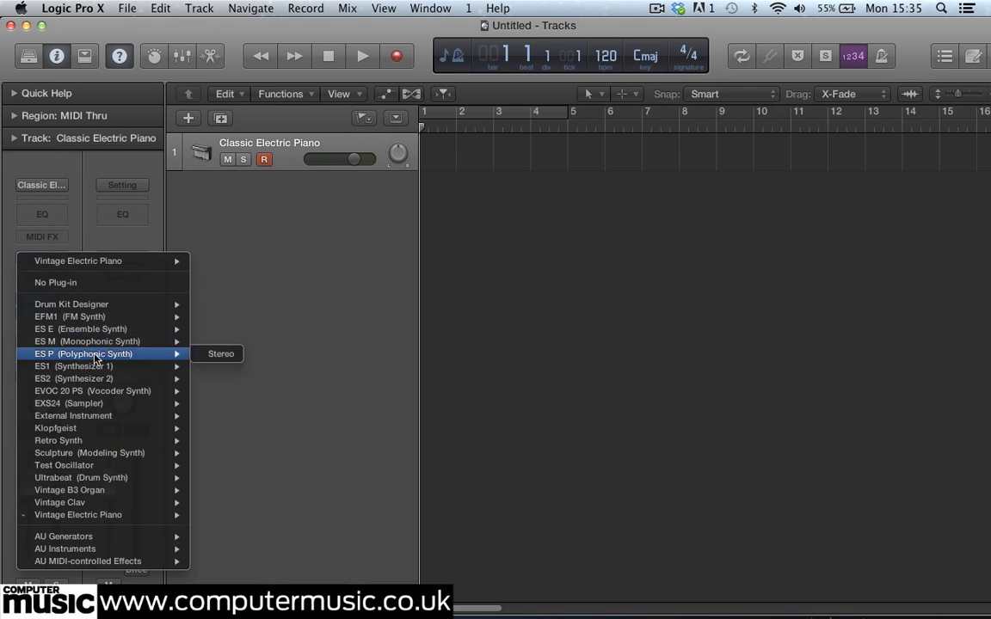
mouse_move(95, 440)
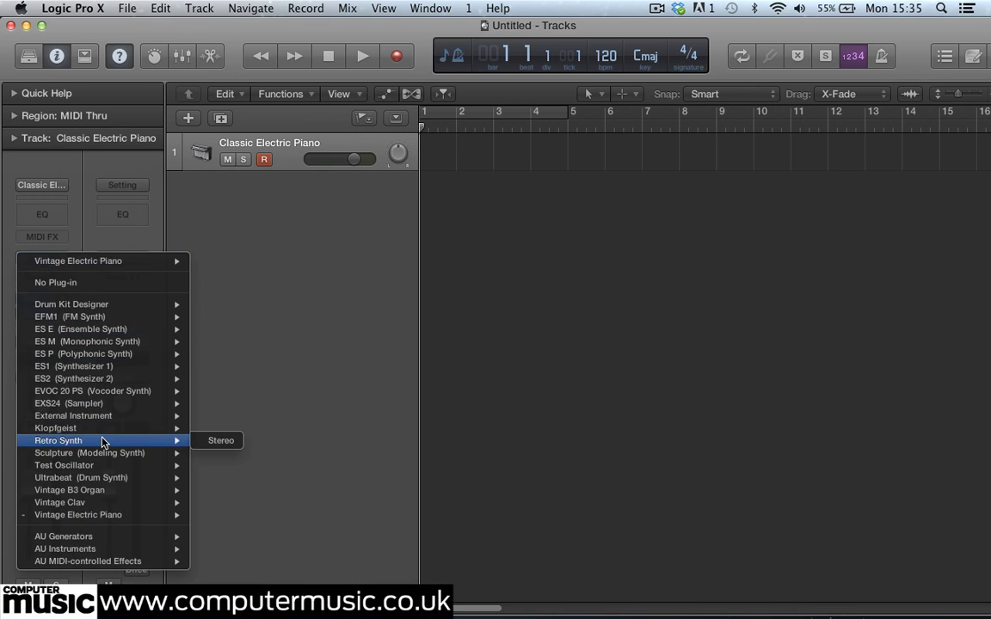
click(204, 445)
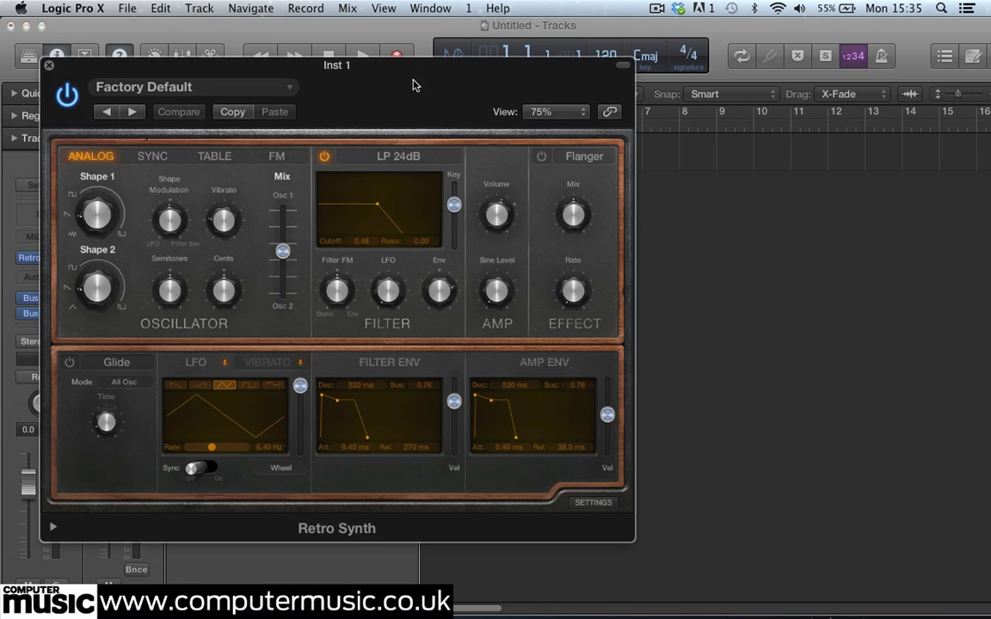
Step: Move the Retro Synth window right and raise the filter cutoff from 0.83 to 1.00
drag(396, 70, 577, 92)
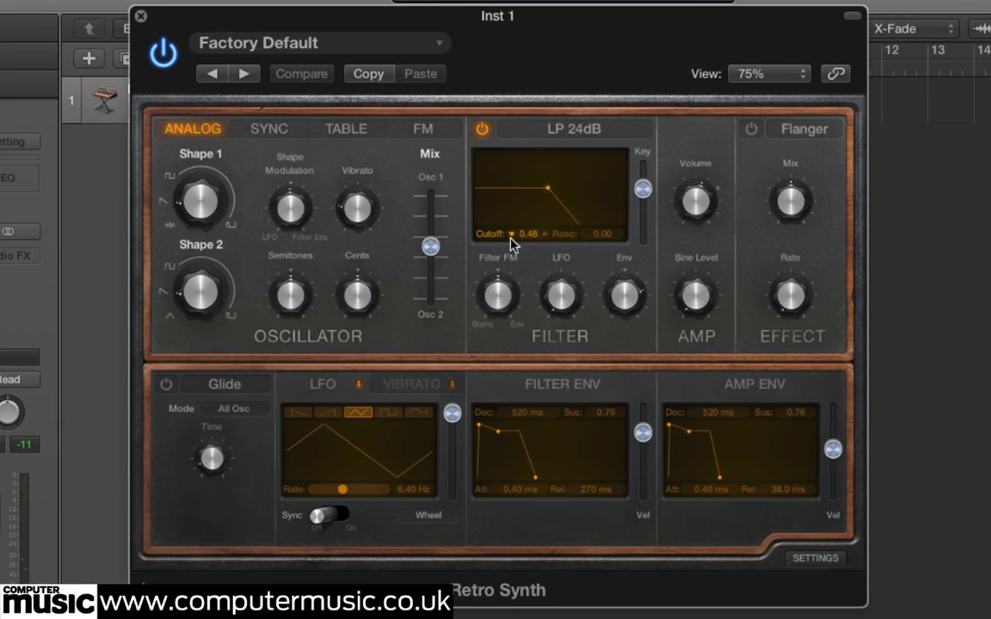
drag(526, 234, 526, 162)
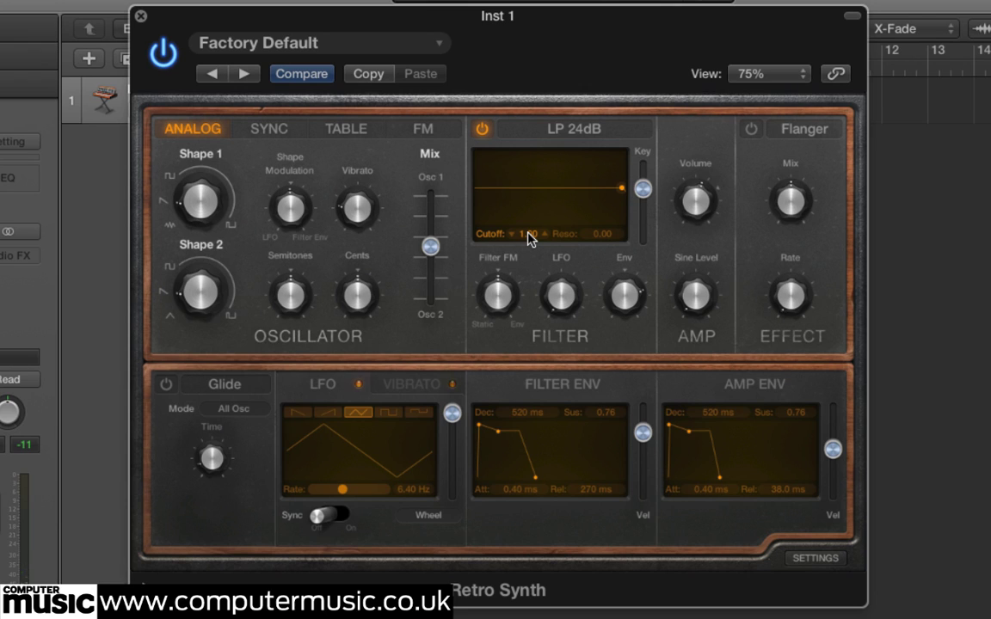
Step: Set the oscillator Mix fully to Osc 1 and Shape 1 to about 27.8 %
click(428, 249)
drag(429, 249, 438, 150)
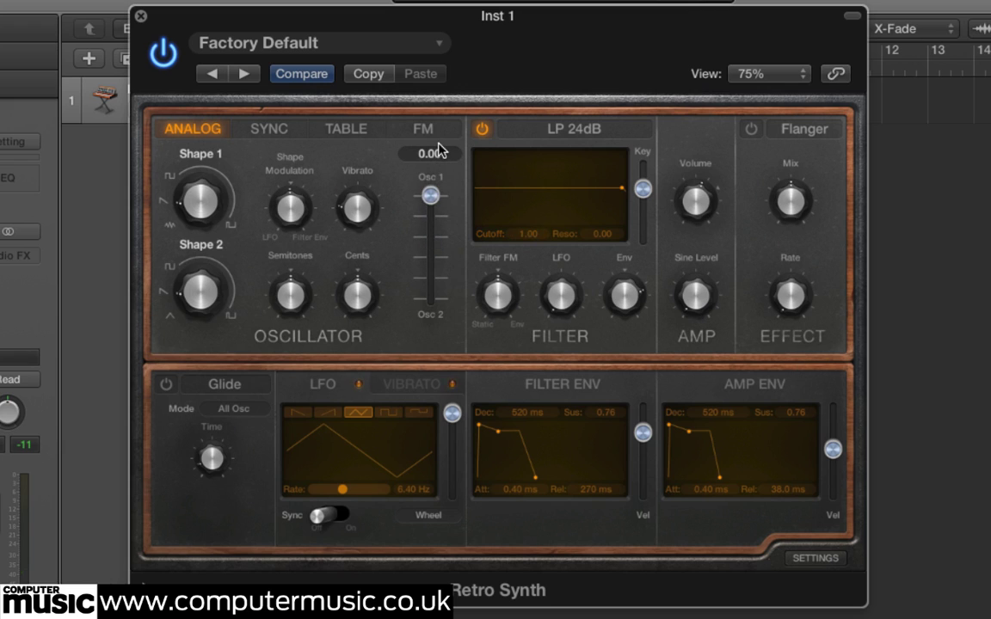
mouse_move(200, 169)
drag(199, 169, 184, 138)
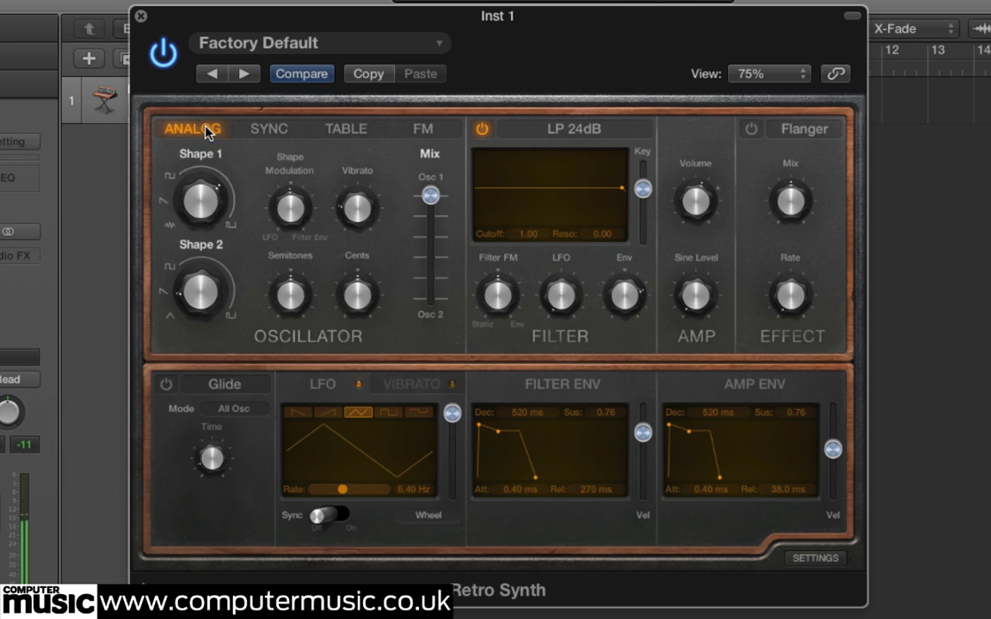
drag(293, 173, 293, 174)
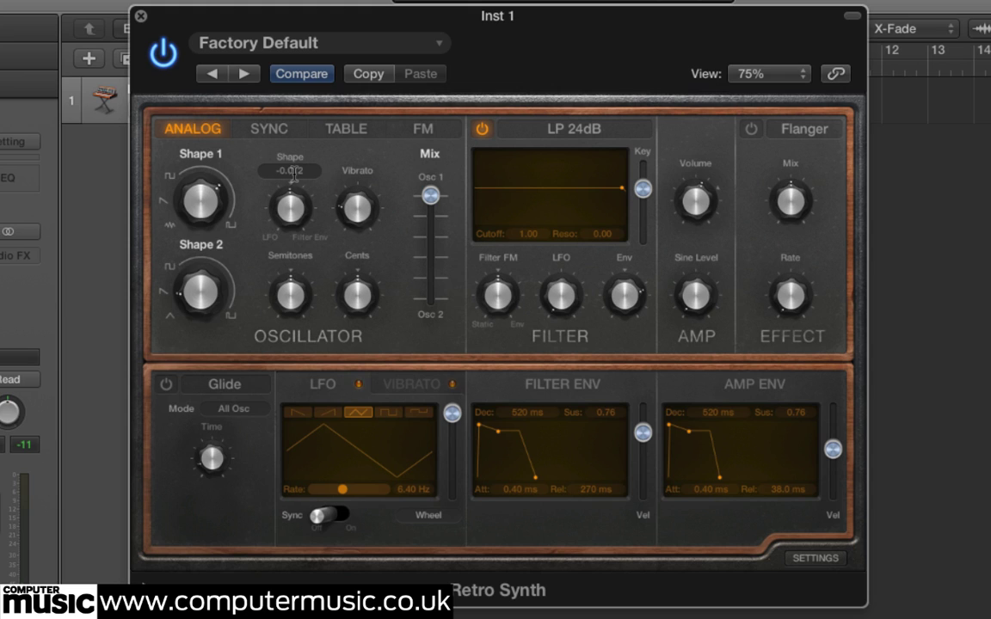
Step: Turn Shape Modulation down to -0.650 and slow the LFO rate from 6.40 to 0.47 Hz
drag(287, 205, 287, 293)
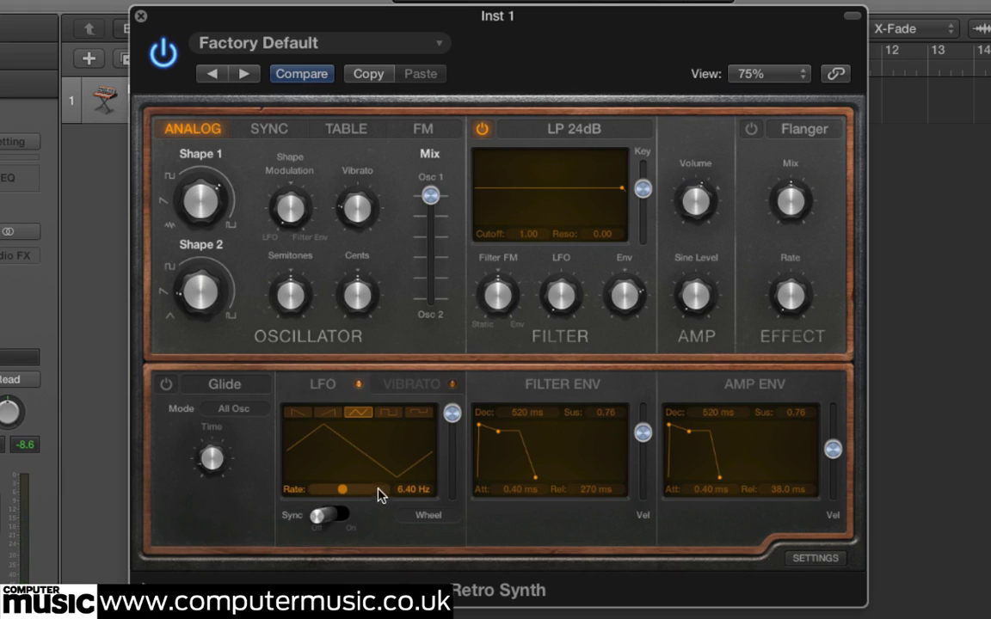
mouse_move(342, 495)
mouse_down()
mouse_move(334, 503)
mouse_move(325, 493)
mouse_up()
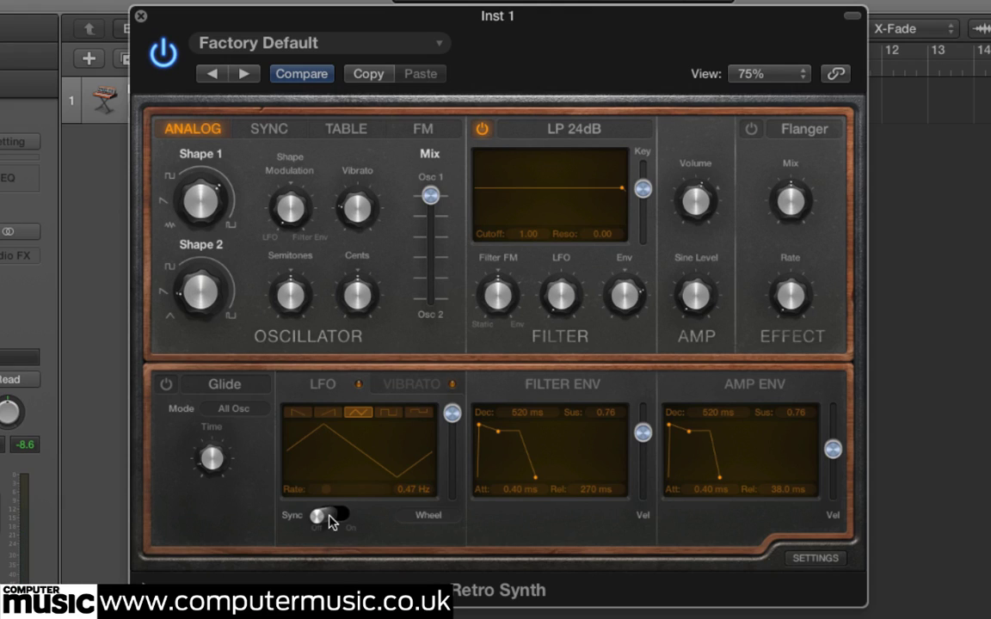
Step: Leave the LFO unsynced and set the tempo-synced Vibrato rate to 1/64
click(328, 516)
click(329, 516)
click(406, 387)
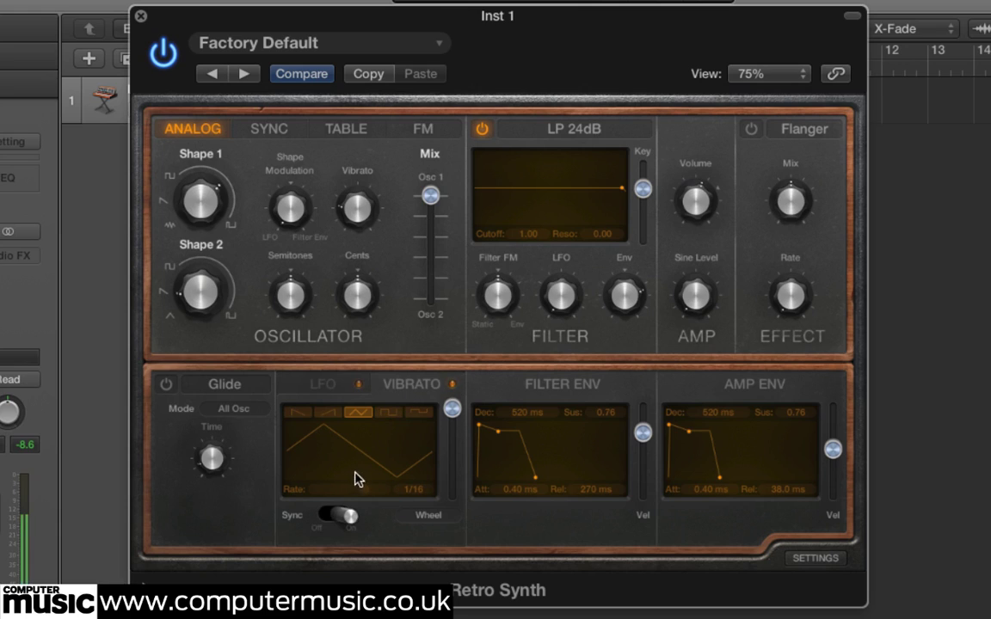
mouse_move(368, 495)
mouse_down()
mouse_move(332, 491)
mouse_move(382, 490)
mouse_up()
Step: Reset the oscillator Vibrato depth from 0.30 to 0.00 semi
alt+click(357, 209)
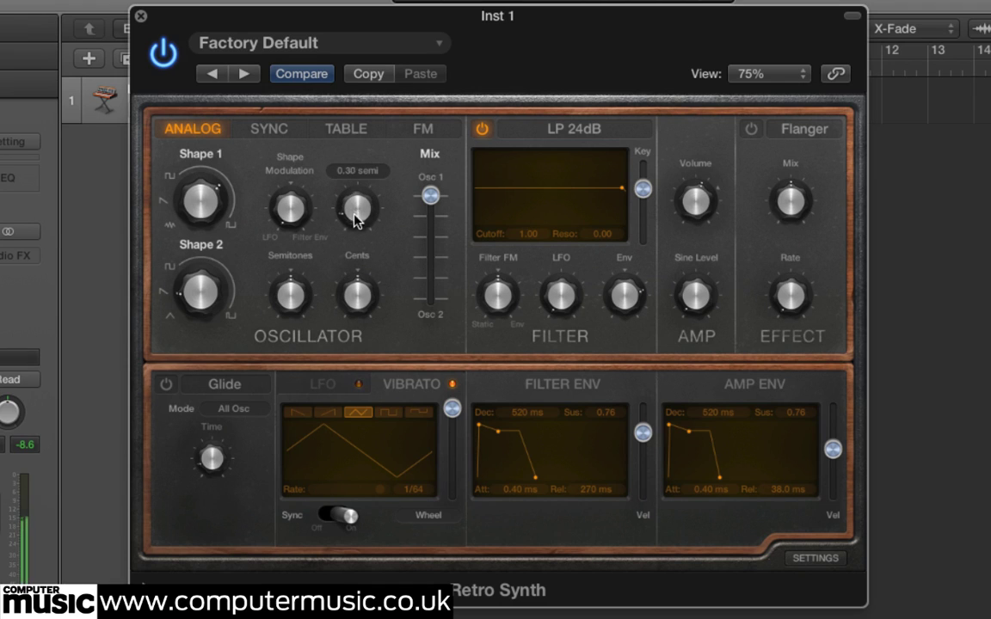
mouse_move(354, 252)
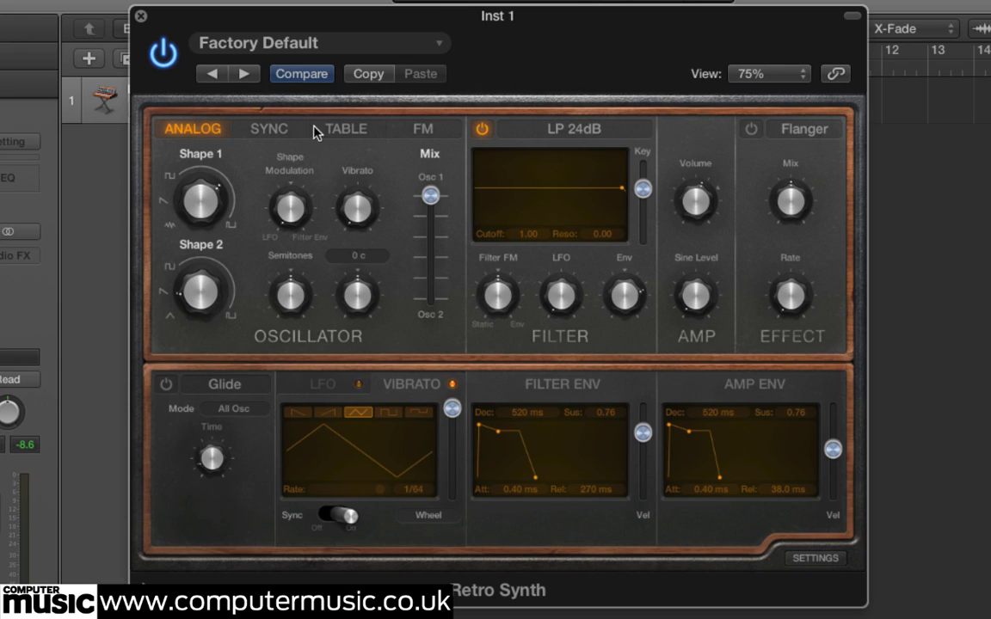
Step: Use Sync oscillator mode with Mix fully on Osc 2 and Sync Modulation raised to 1.000
click(277, 131)
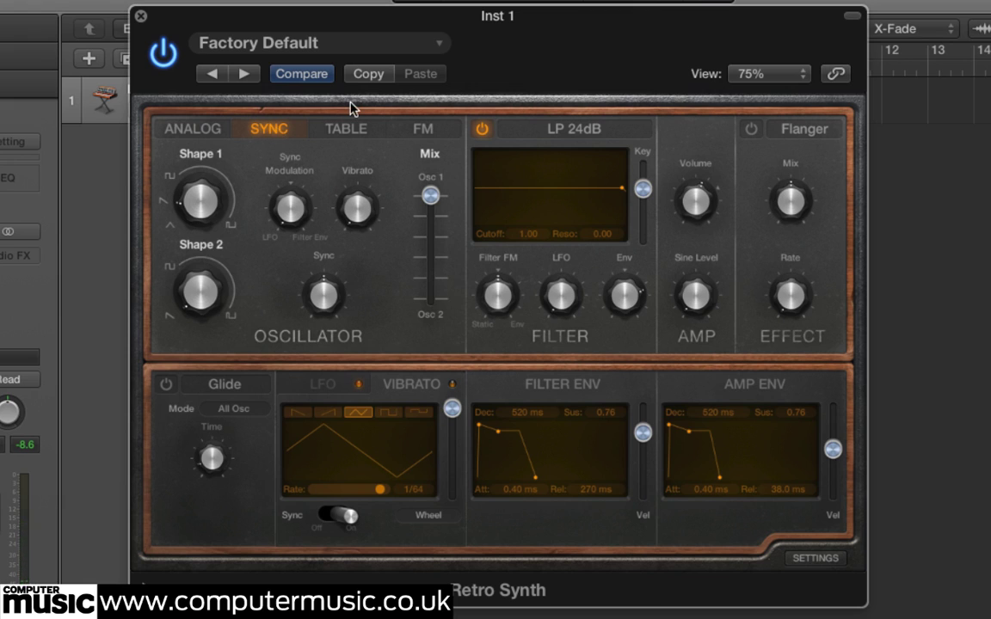
drag(430, 197, 431, 348)
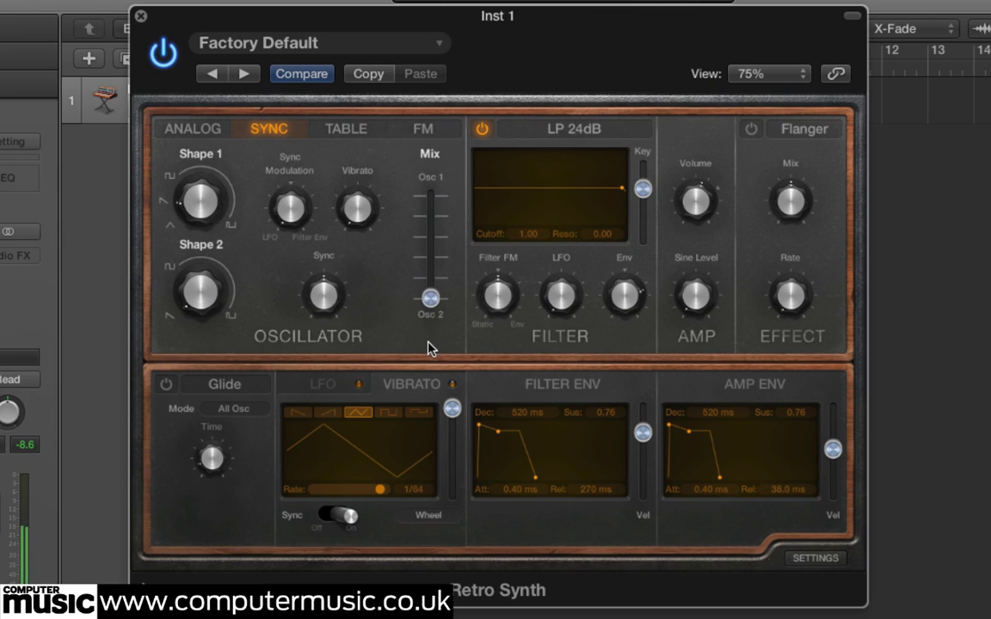
click(292, 221)
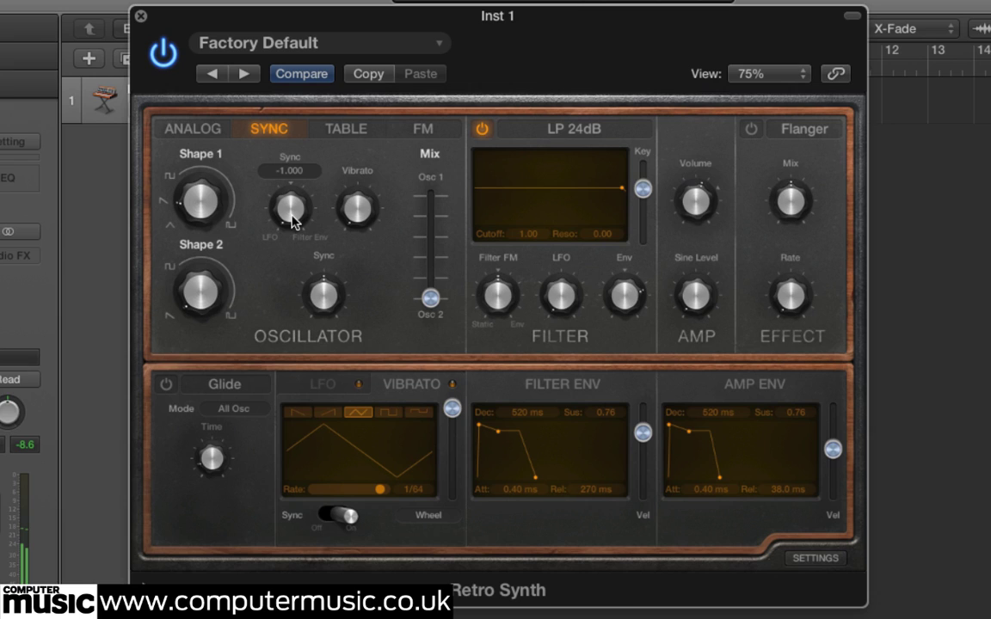
drag(293, 221, 263, 45)
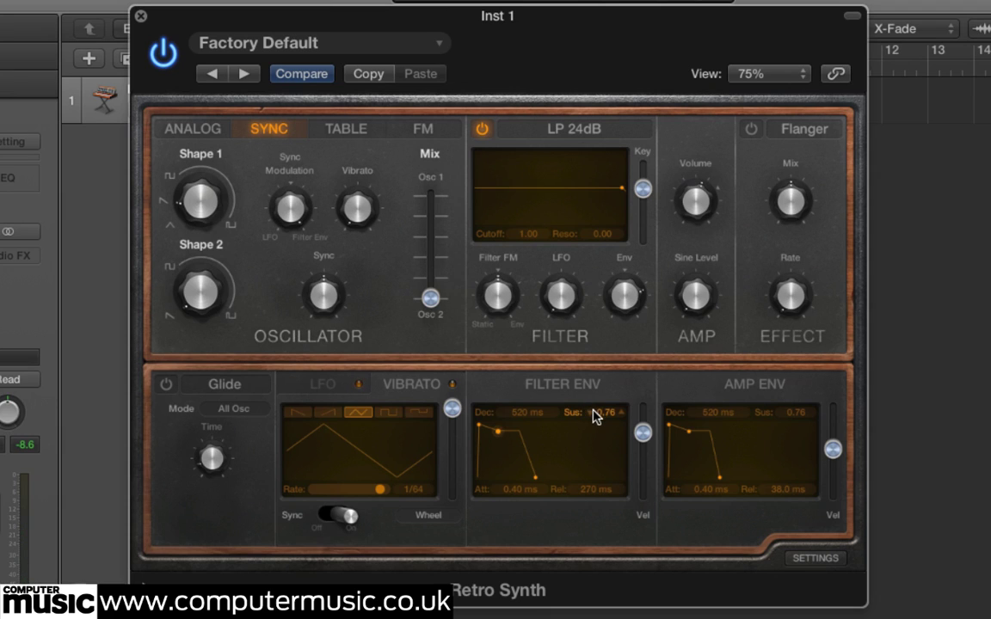
Step: Set filter envelope sustain to 0.00 and decay to 48.0 ms, then Sync amount to 0.317
drag(579, 417, 607, 482)
drag(532, 414, 531, 475)
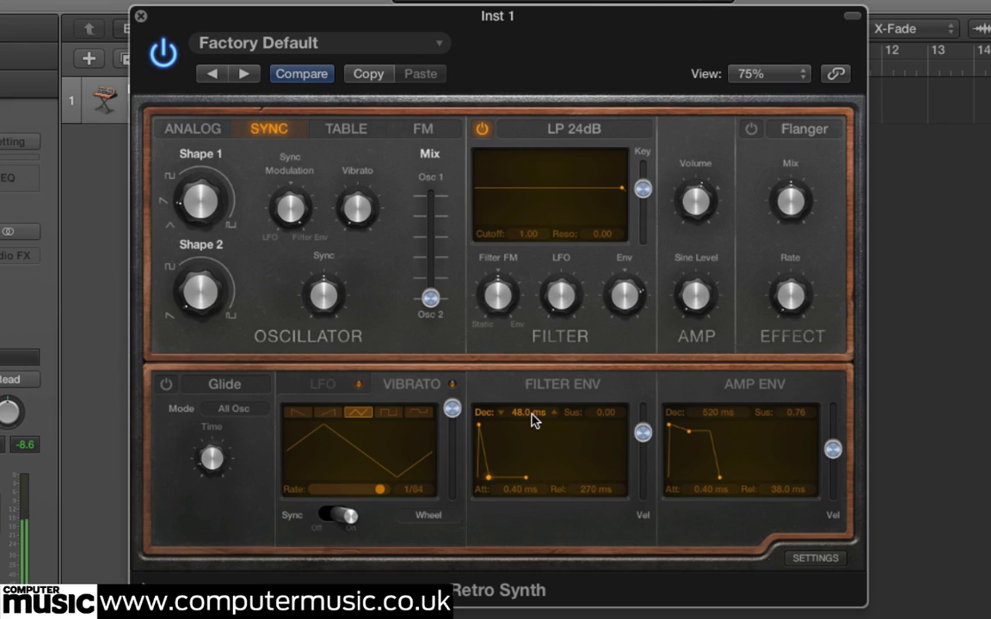
mouse_move(325, 292)
mouse_down()
mouse_move(330, 327)
mouse_move(334, 204)
mouse_move(331, 289)
mouse_up()
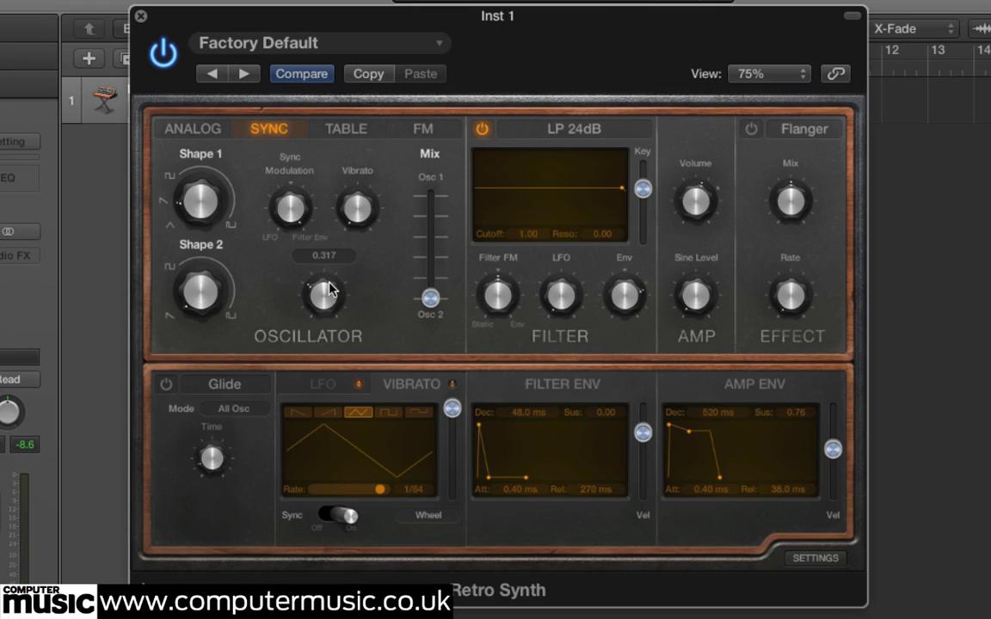
Step: In Table mode set Shape 2 near 0.35 and slight negative Shape Modulation, then choose FM
click(346, 128)
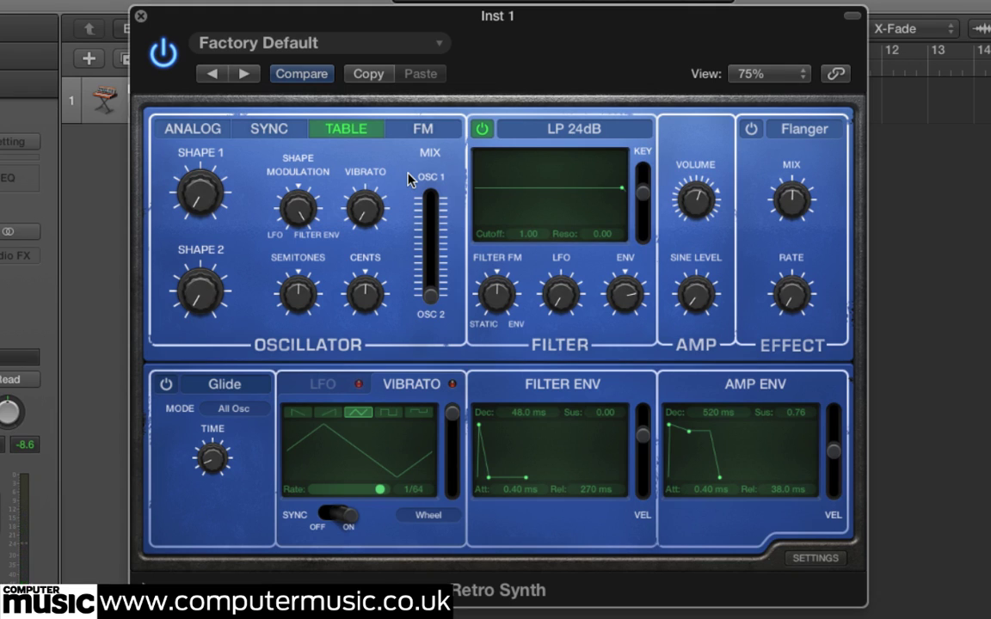
drag(193, 274, 215, 251)
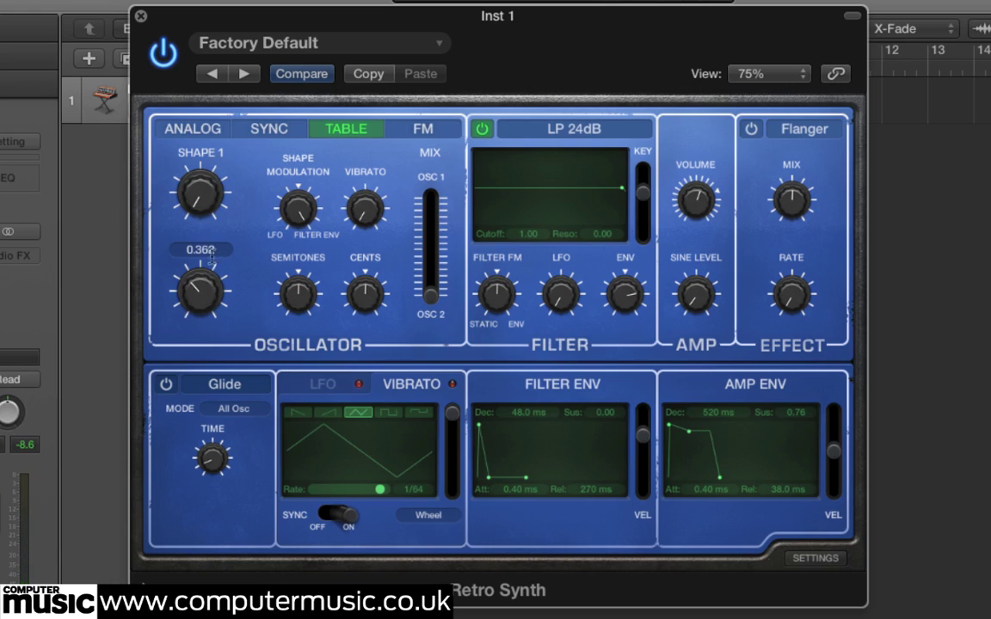
drag(208, 297, 208, 299)
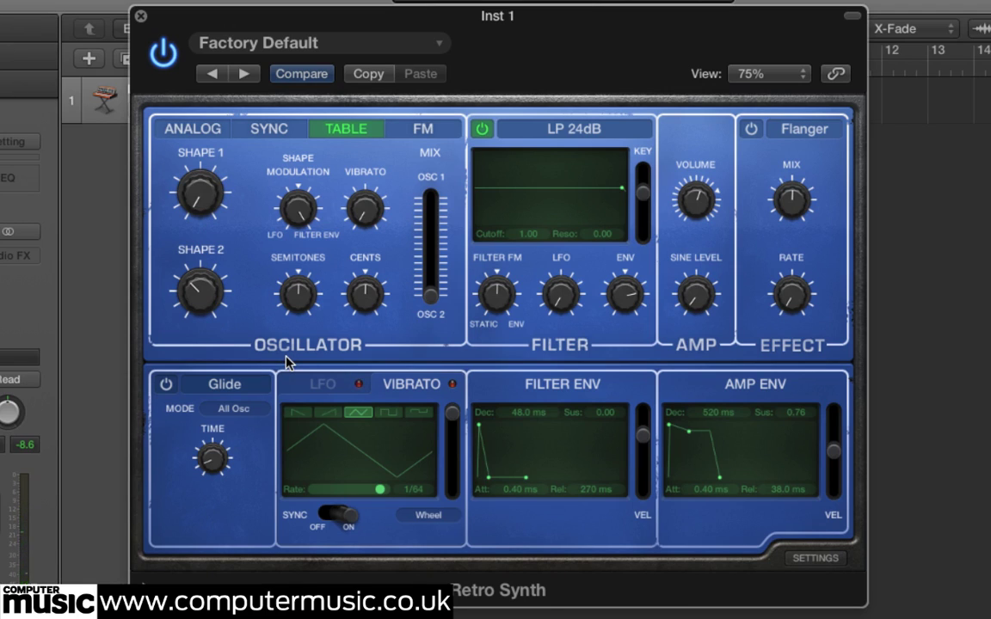
drag(282, 199, 295, 280)
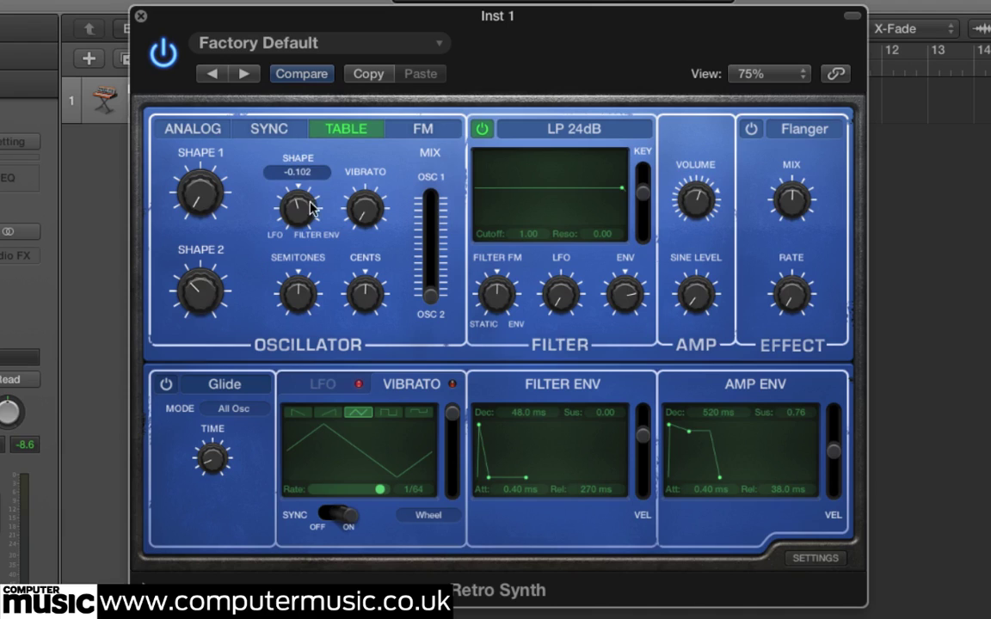
click(431, 133)
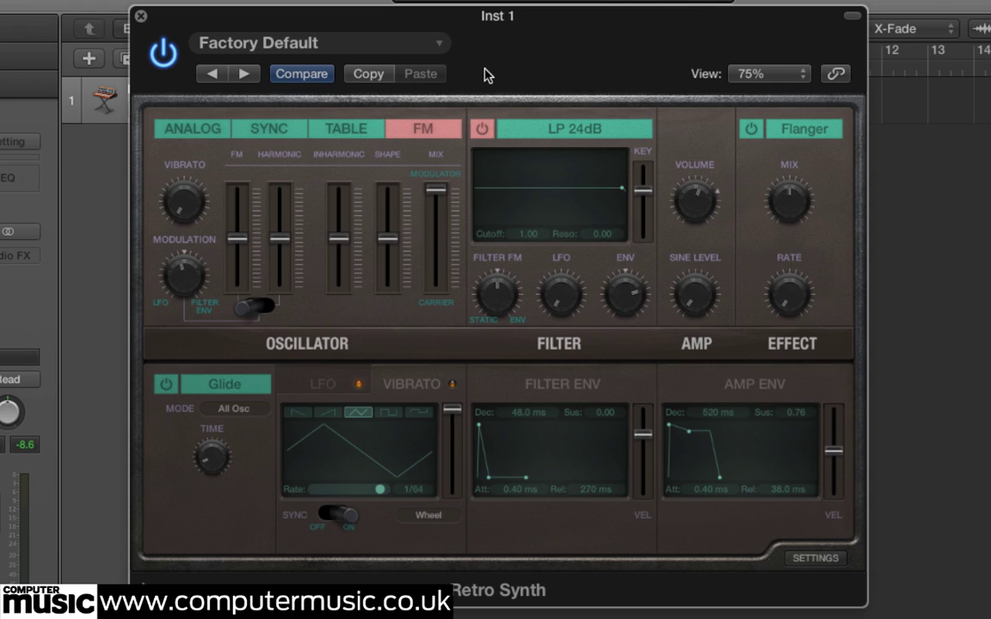
Step: Set Harmonic to minimum, FM Mix fully on Carrier, and the FM amount to about 0.86
drag(280, 241, 344, 242)
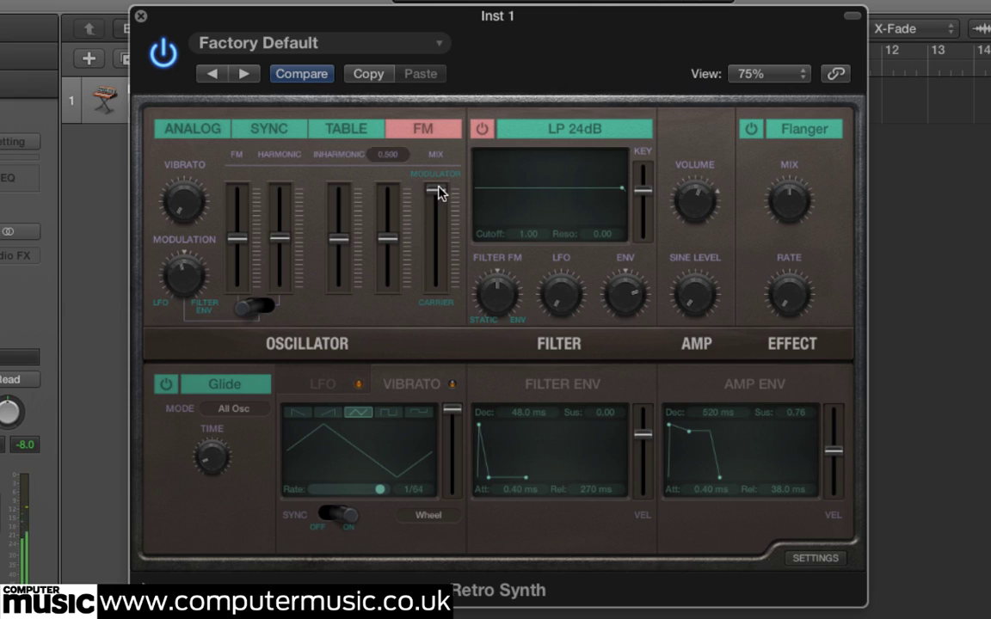
drag(440, 193, 439, 313)
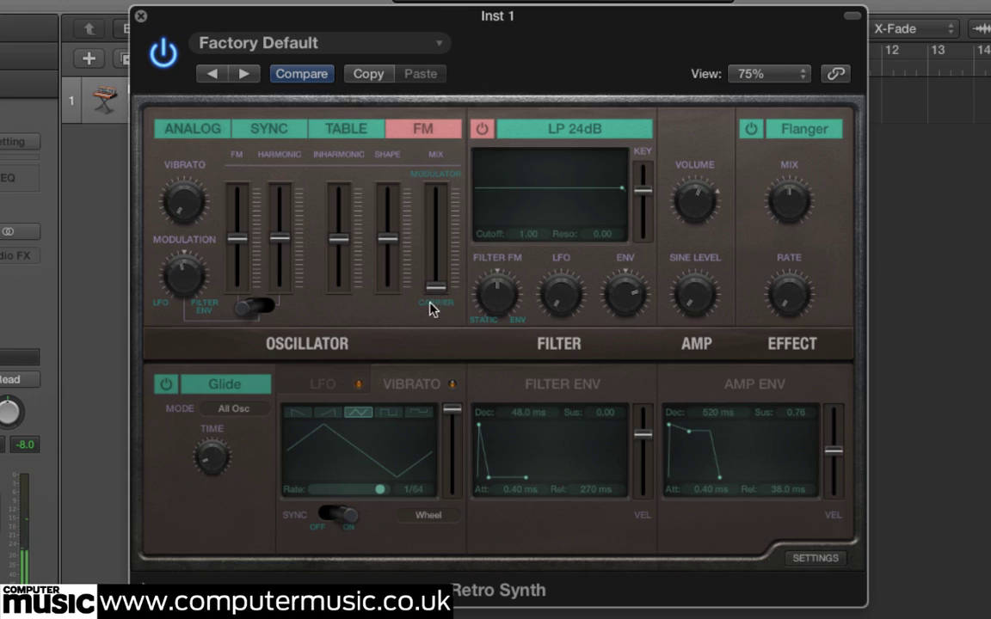
drag(287, 243, 286, 292)
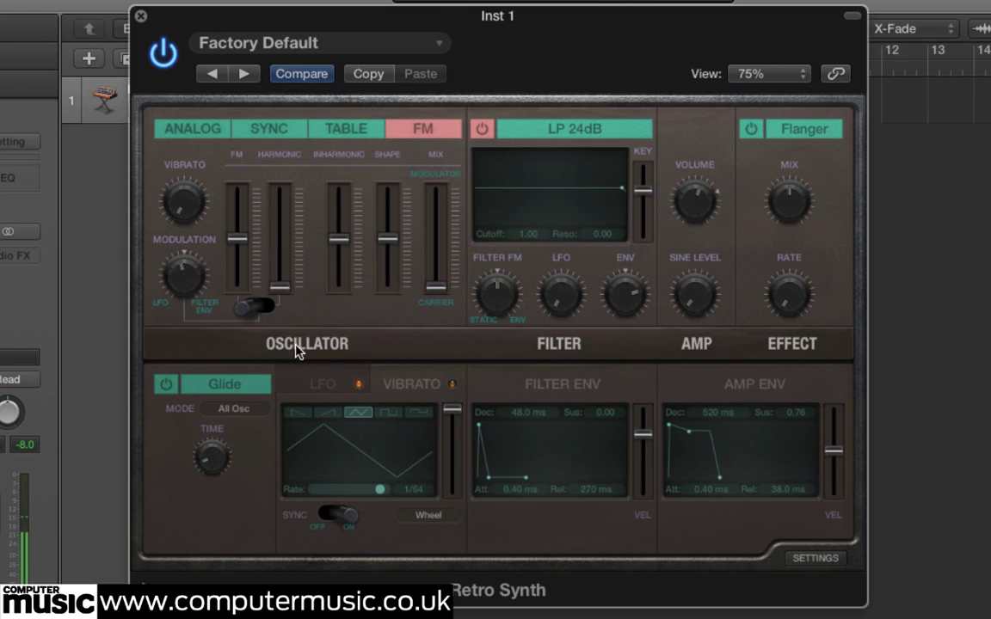
mouse_move(241, 244)
mouse_move(242, 244)
mouse_down()
mouse_move(237, 191)
mouse_move(239, 267)
mouse_move(236, 206)
mouse_move(238, 226)
mouse_up()
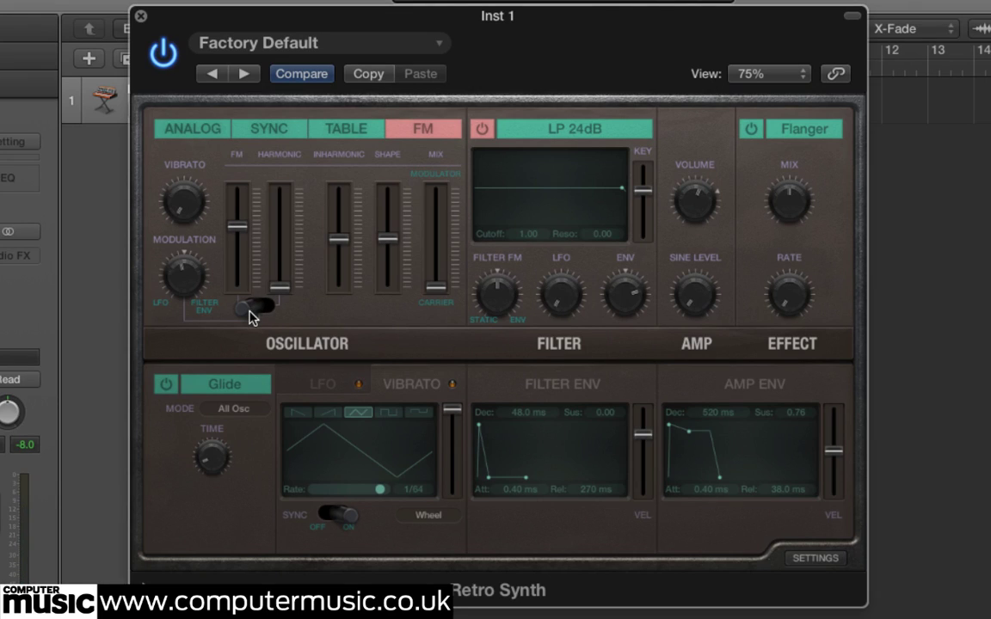
Step: Modulate FM from the filter envelope, set its depth, and lower Filter Env velocity sensitivity
drag(259, 314, 282, 290)
mouse_move(184, 282)
mouse_down()
mouse_move(178, 198)
mouse_move(199, 294)
mouse_up()
click(288, 279)
drag(643, 435, 645, 404)
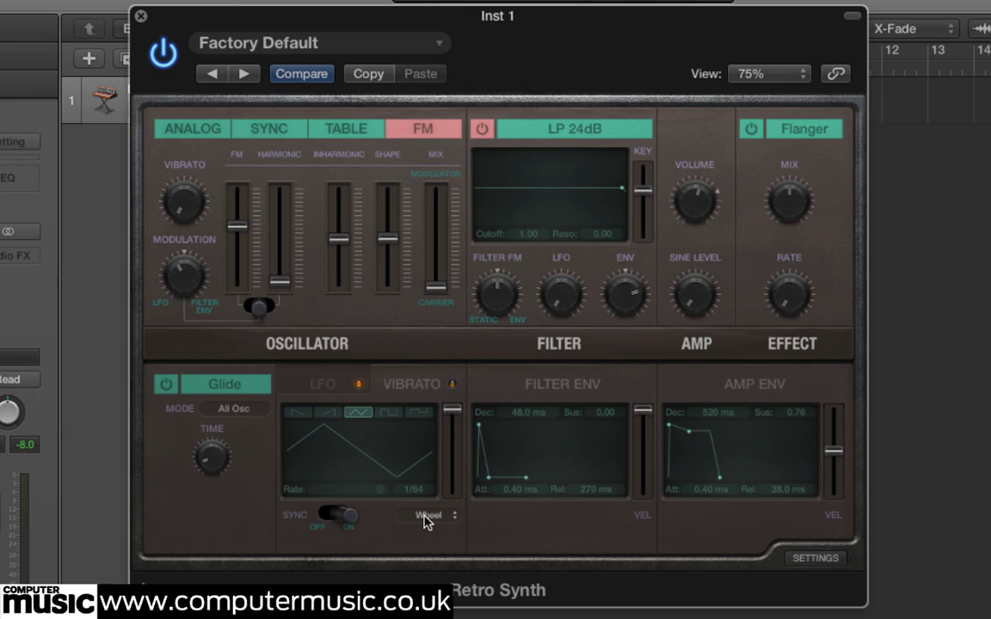
Step: Keep Mod Wheel as the vibrato source and show Retro Synth's Settings page with Global and Controller options
click(427, 516)
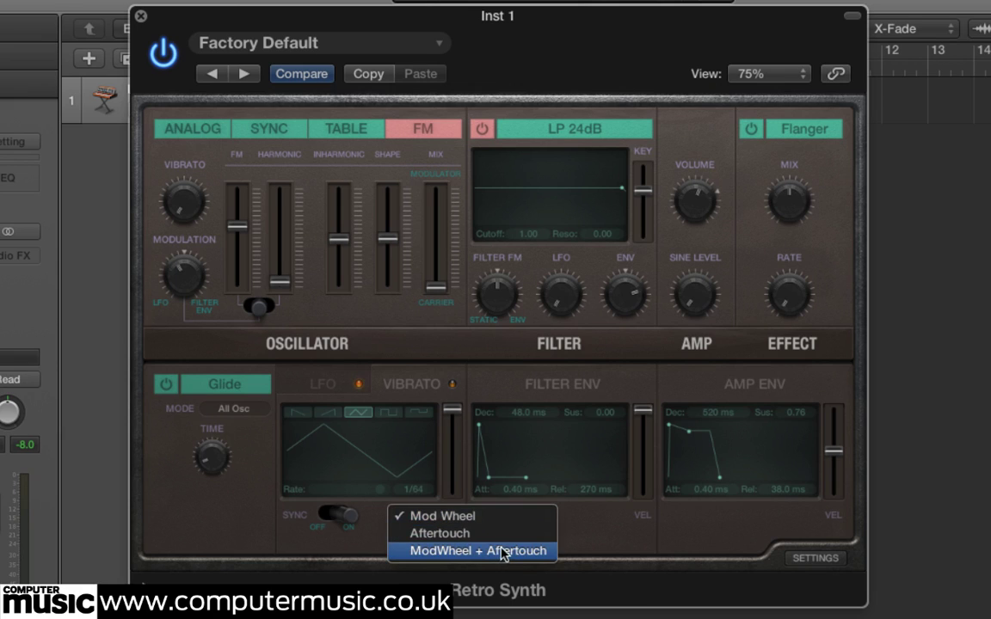
click(594, 526)
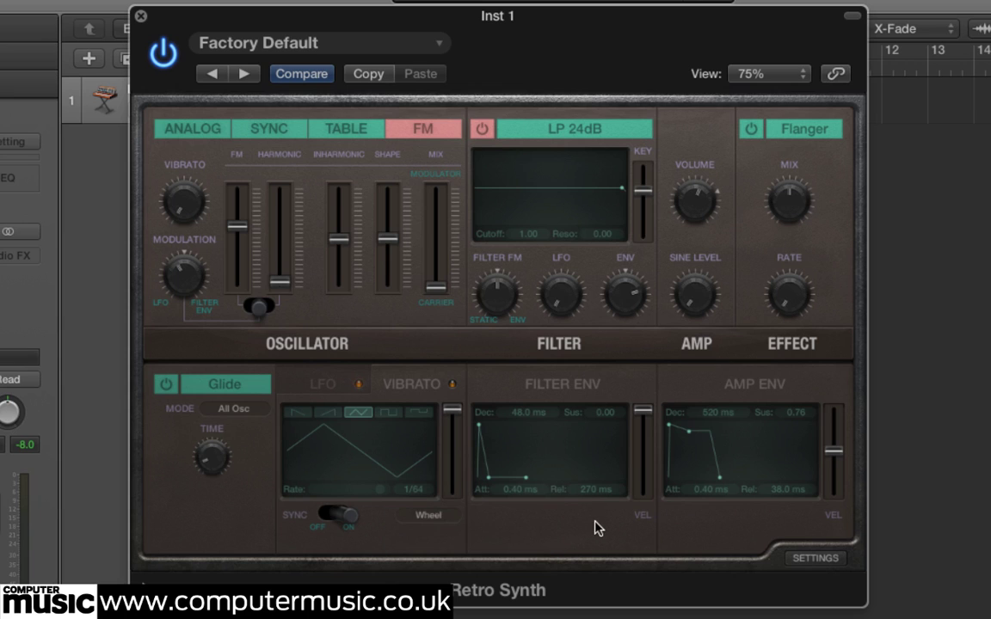
click(809, 559)
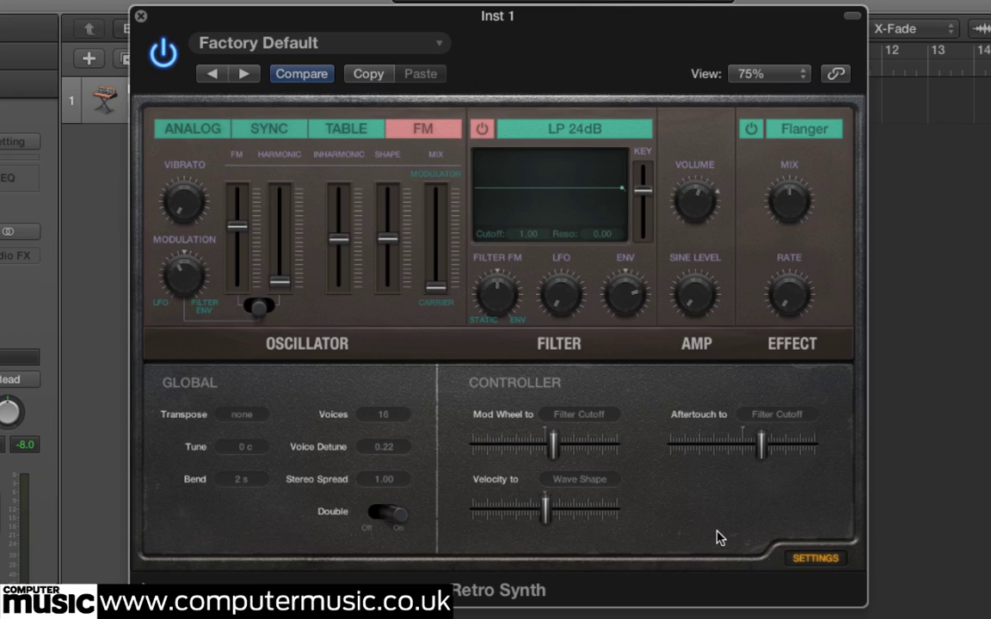